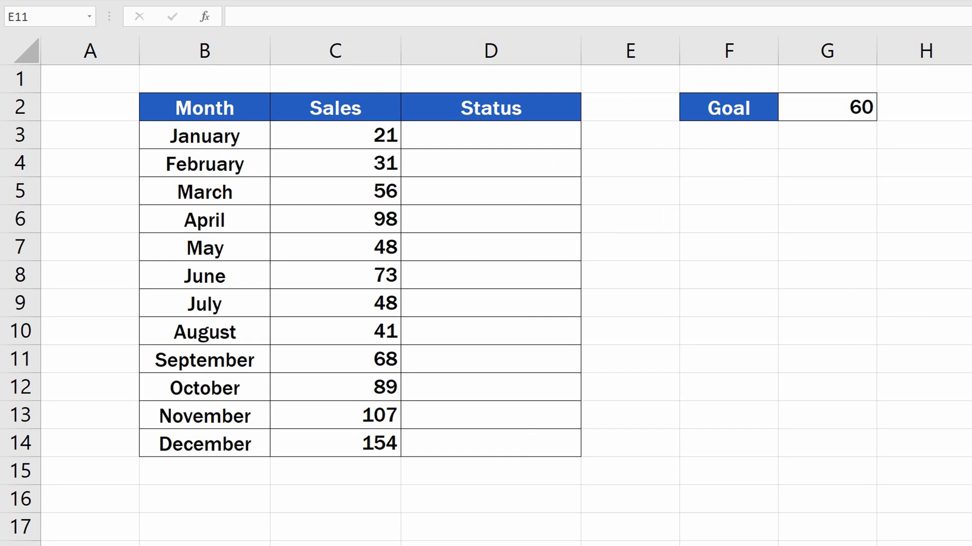
Step: Start an IF formula in D3 with the logical test C3>G2, comparing January's sales with the goal
{"action": "left_click", "coordinate": [554, 136]}
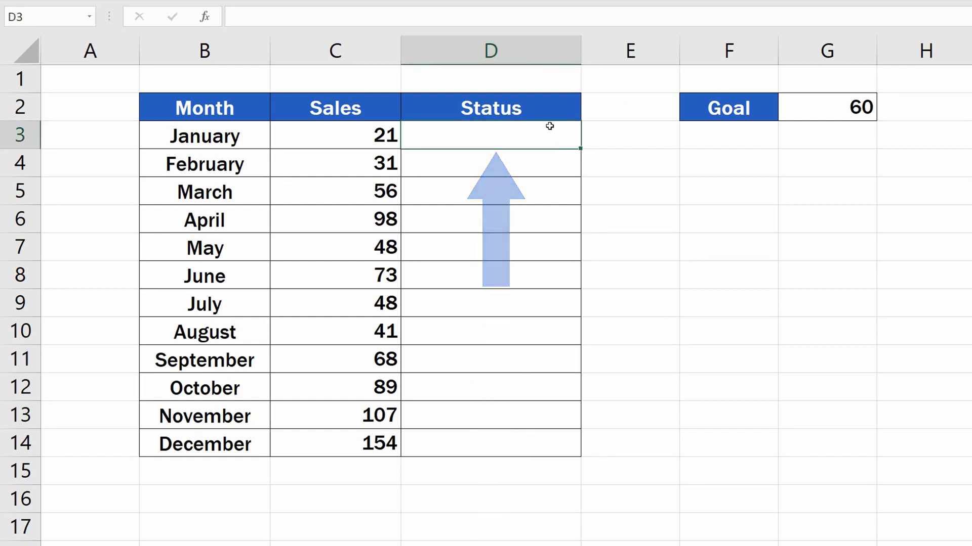
{"action": "type", "text": "="}
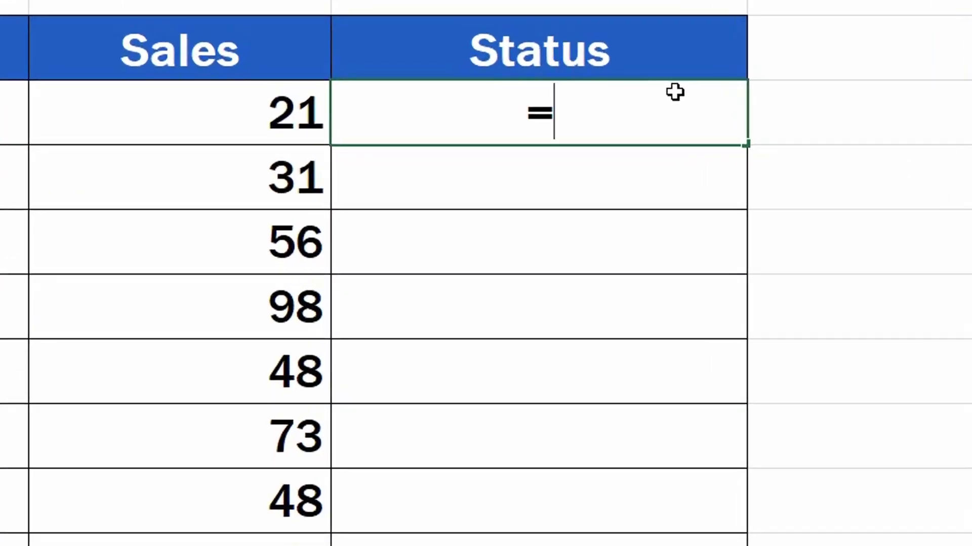
{"action": "type", "text": "IF"}
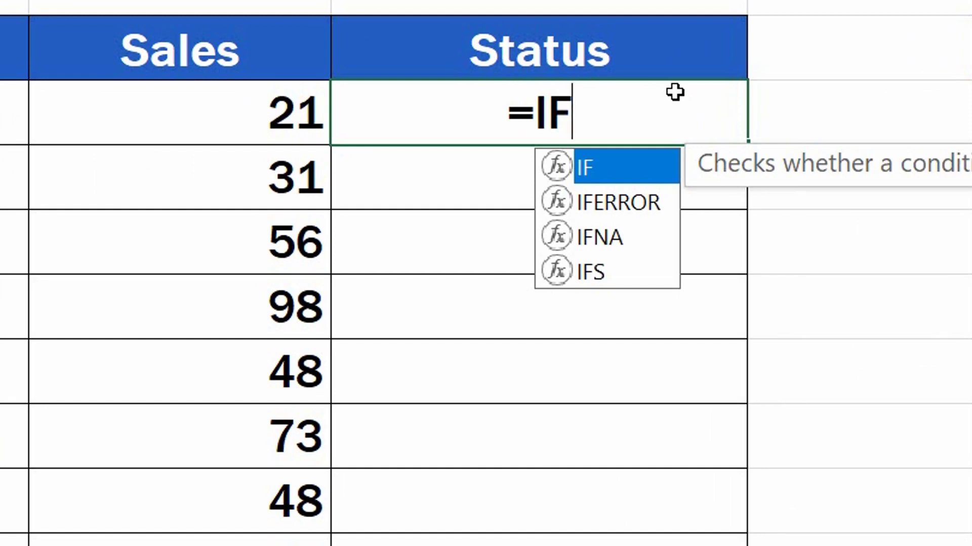
{"action": "double_click", "coordinate": [621, 166]}
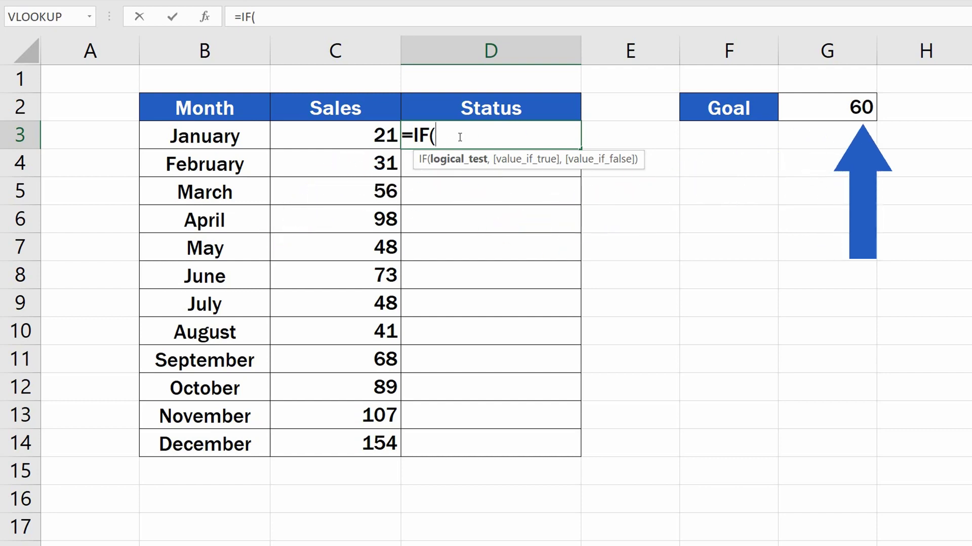
{"action": "left_click", "coordinate": [351, 137]}
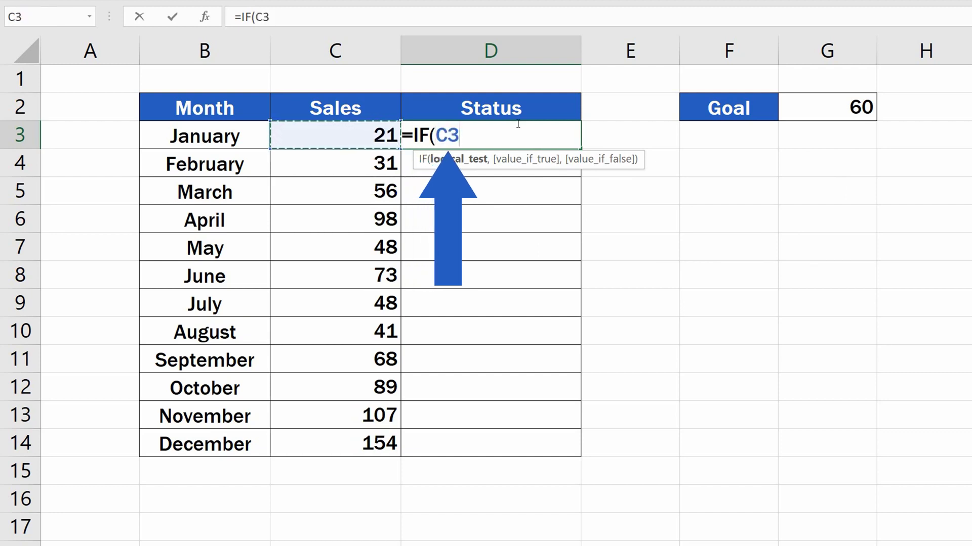
{"action": "type", "text": ">"}
{"action": "left_click", "coordinate": [829, 107]}
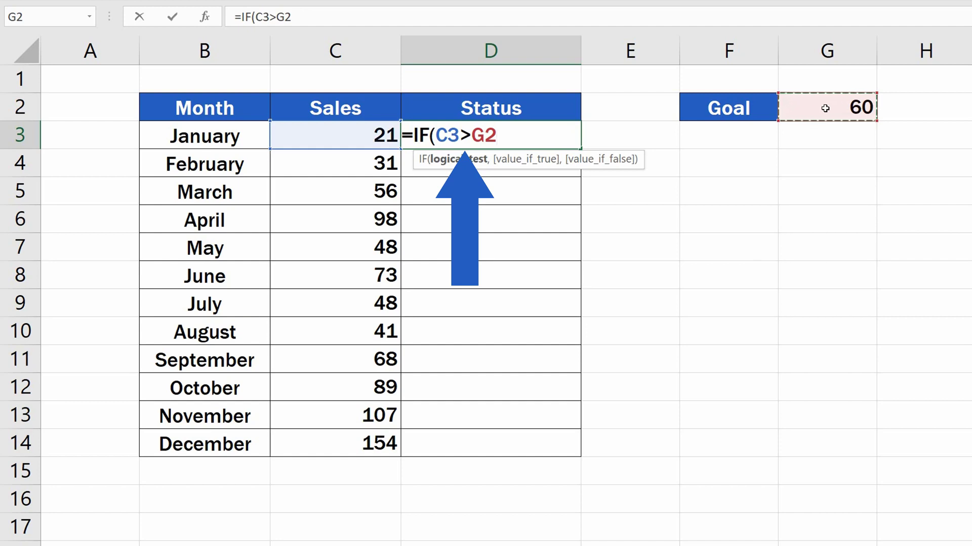
{"action": "type", "text": ","}
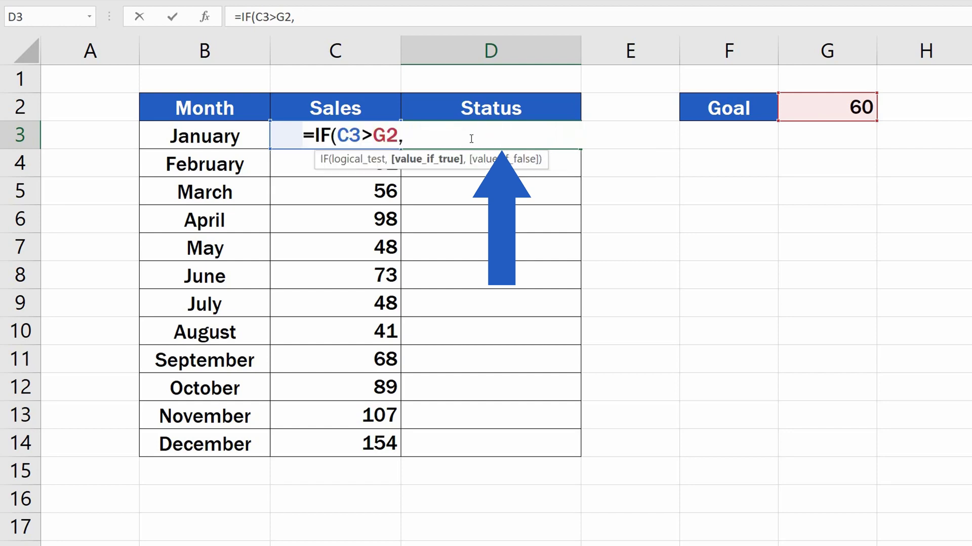
Step: Complete the D3 formula with "Goal Achived" as the value if true and "--" as the value if false
{"action": "type", "text": "\"Goal A"}
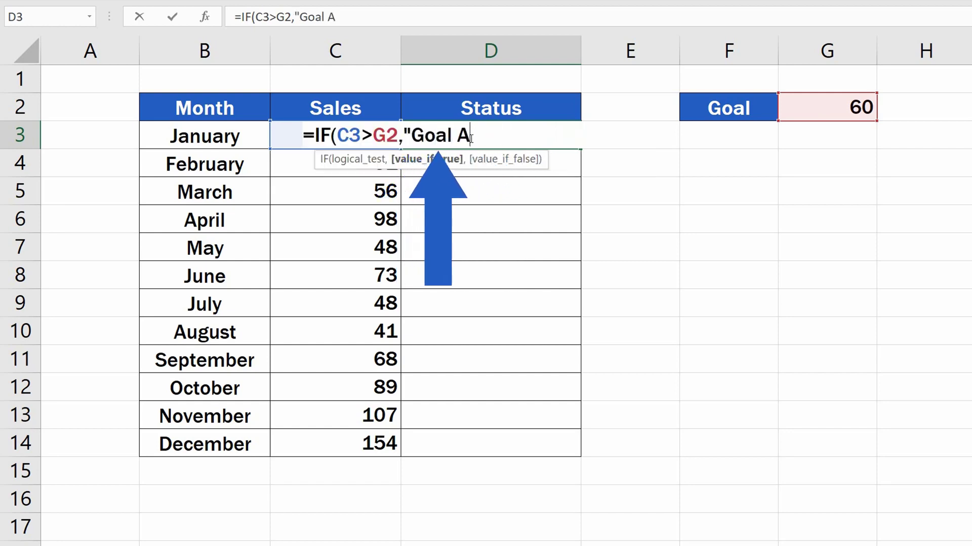
{"action": "type", "text": "chived\""}
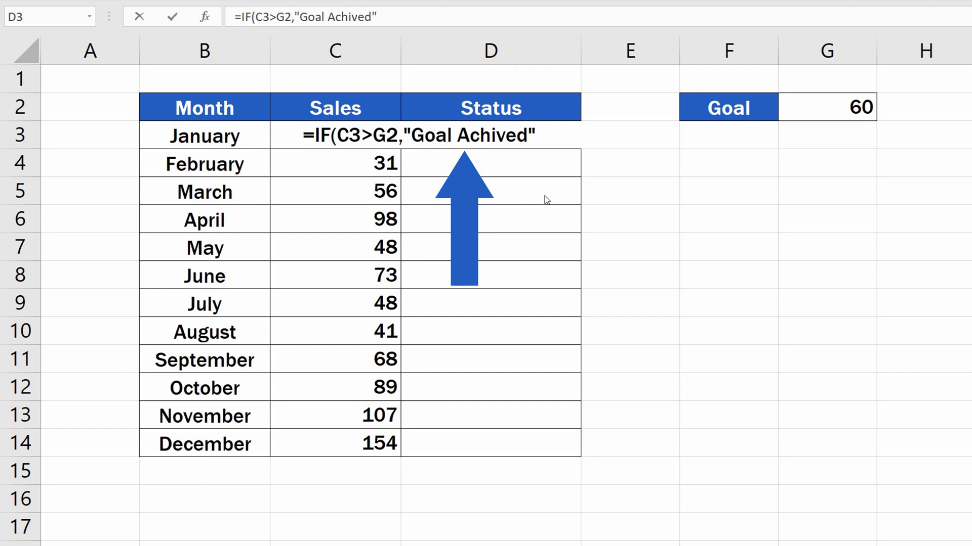
{"action": "left_click", "coordinate": [547, 136]}
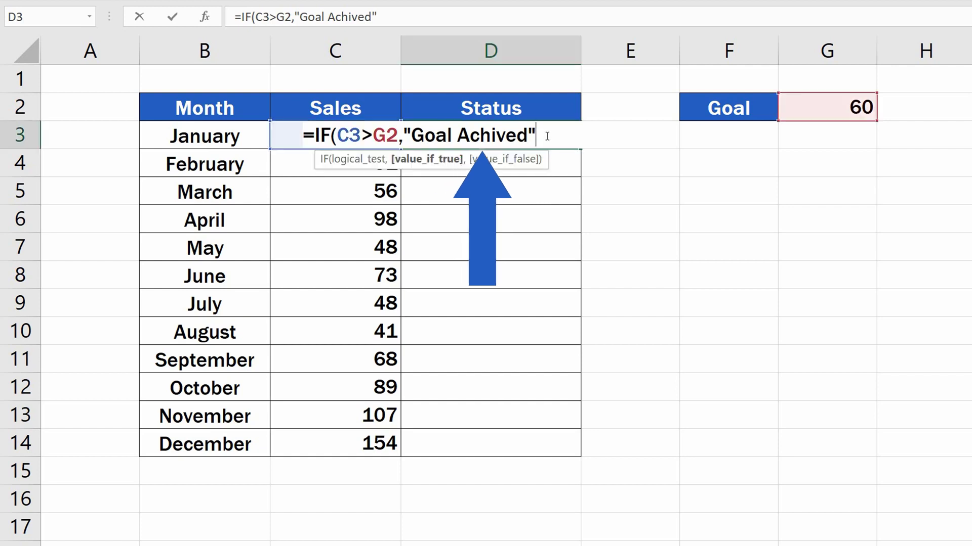
{"action": "type", "text": ","}
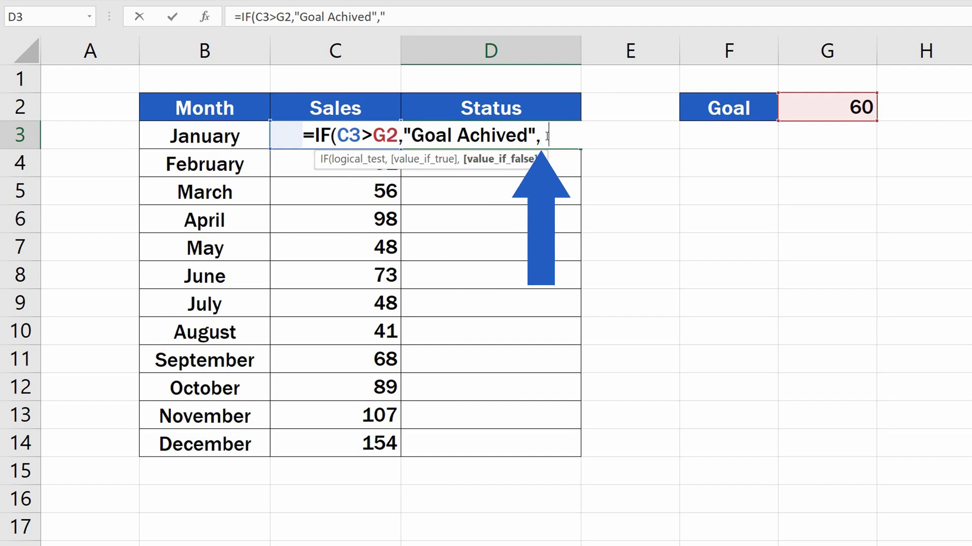
{"action": "type", "text": "\"--\""}
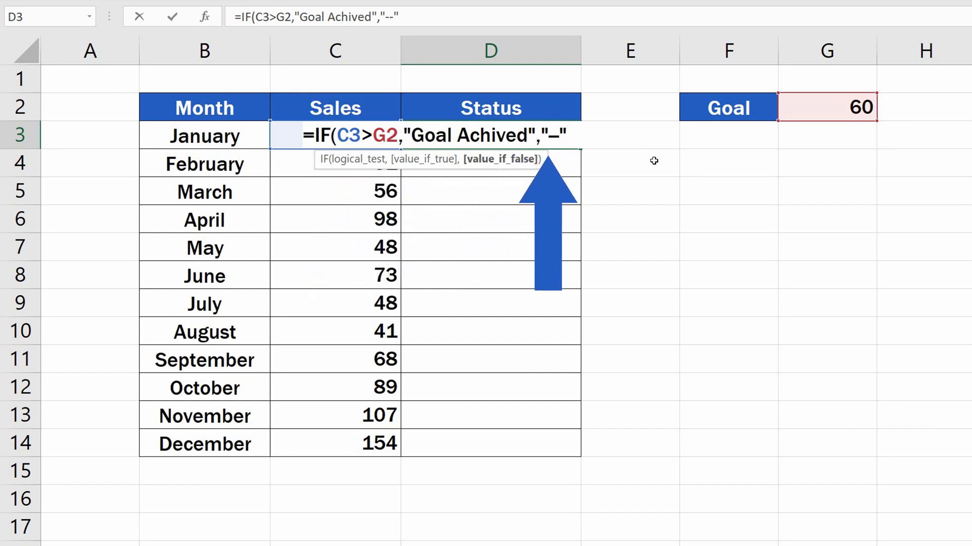
{"action": "type", "text": ")"}
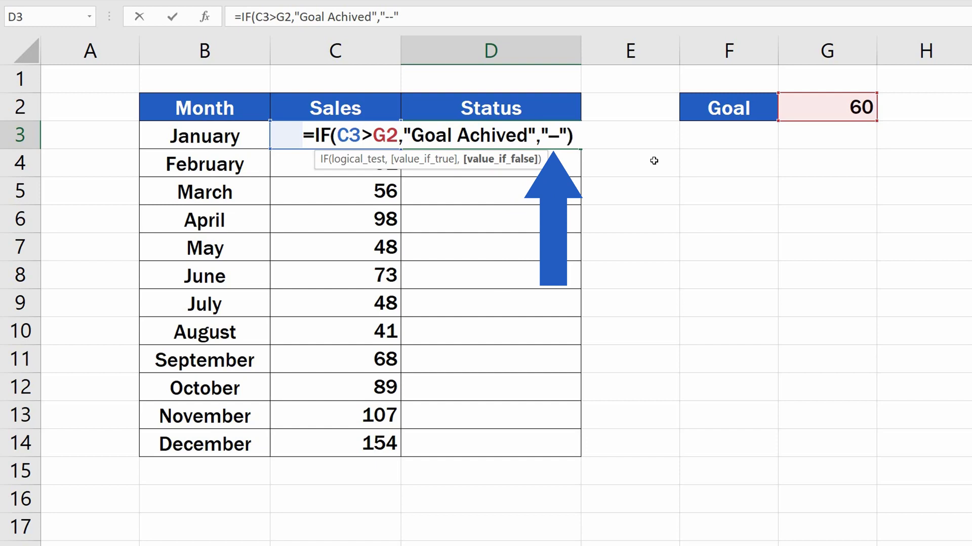
{"action": "key", "text": "Return"}
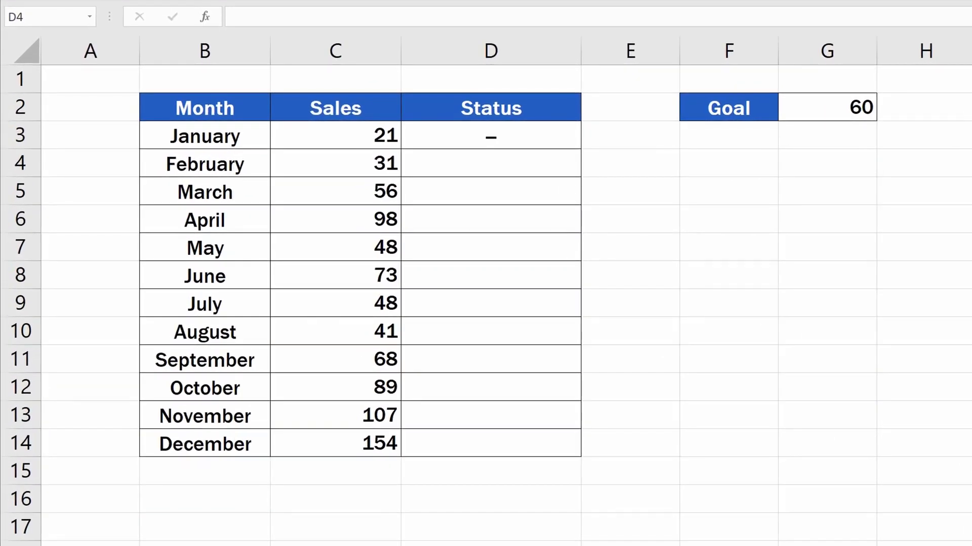
Step: Fill the D3 formula down to D14 and inspect the cell references in D4 and D5
{"action": "left_click", "coordinate": [561, 133]}
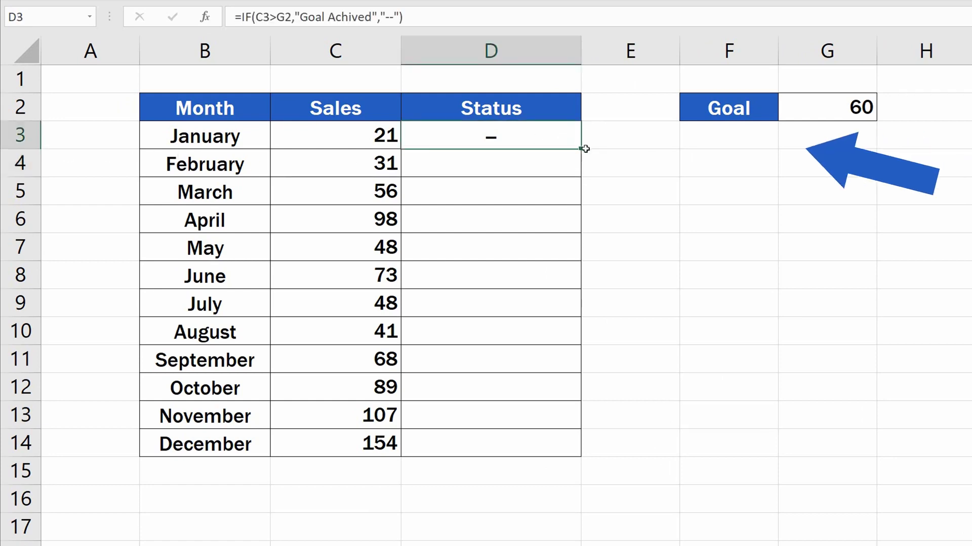
{"action": "left_click_drag", "start_coordinate": [582, 149], "coordinate": [589, 454]}
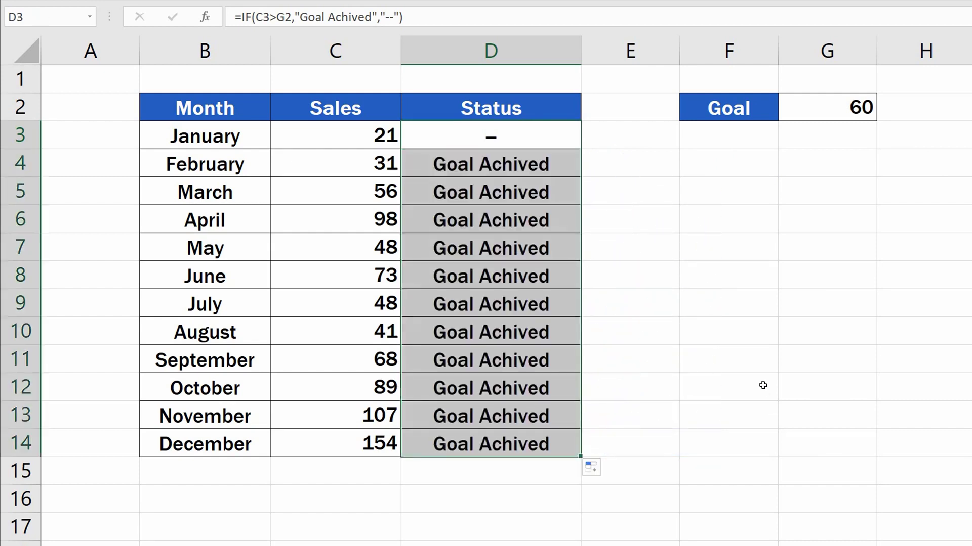
{"action": "left_click", "coordinate": [740, 380]}
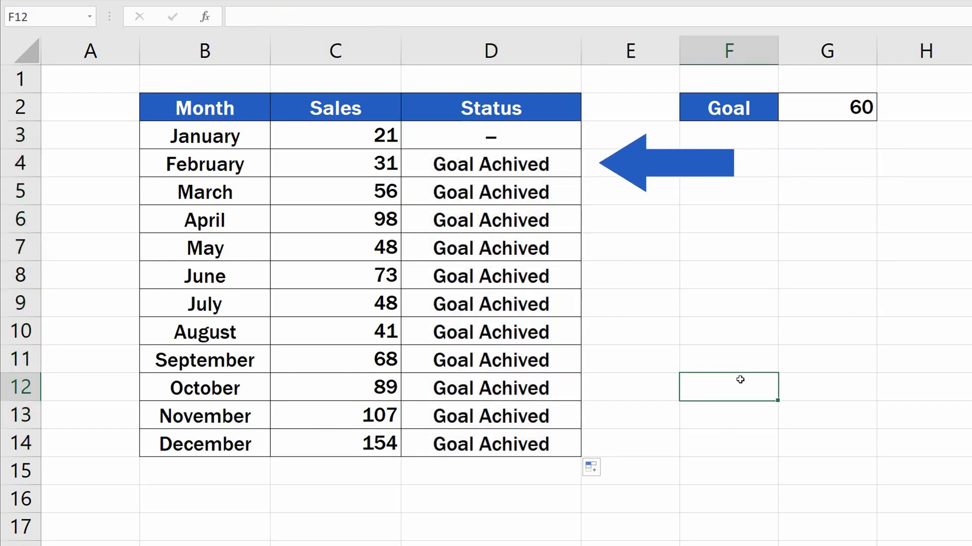
{"action": "left_click", "coordinate": [515, 166]}
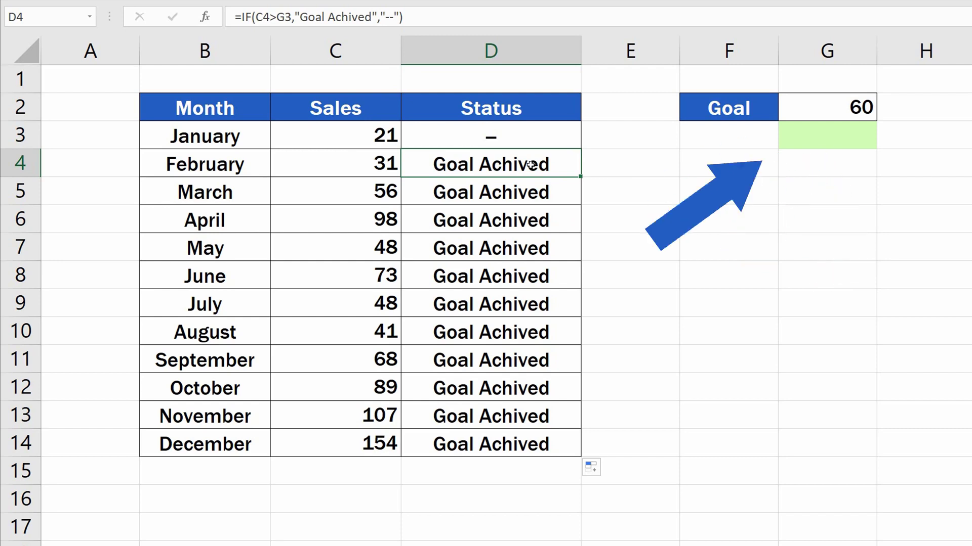
{"action": "key", "text": "Down"}
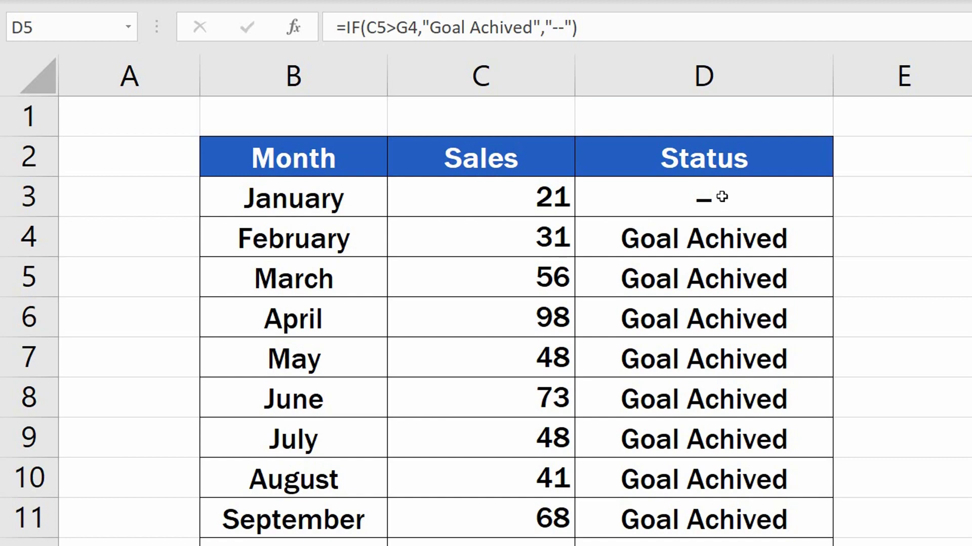
Step: Make the goal reference in the D3 formula absolute as $G$2
{"action": "left_click", "coordinate": [752, 198]}
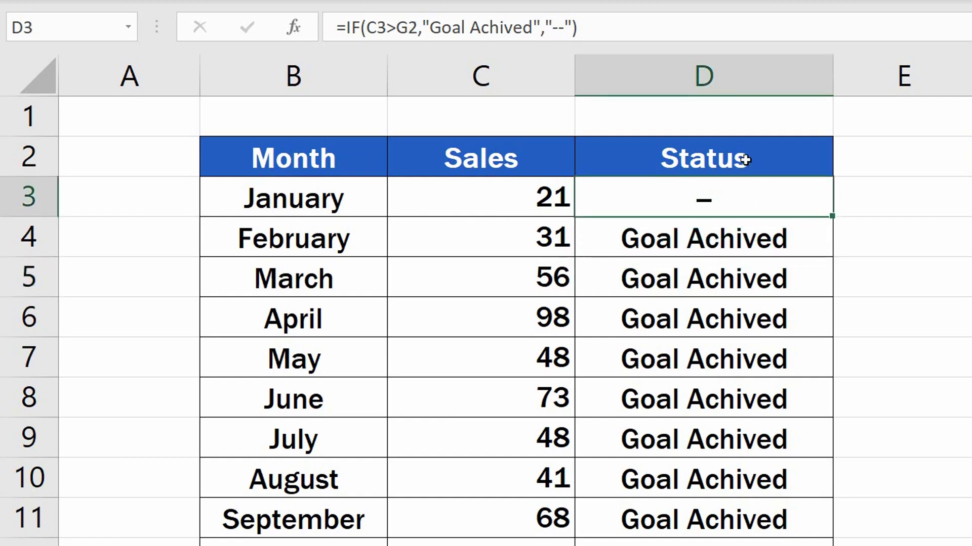
{"action": "left_click", "coordinate": [408, 23]}
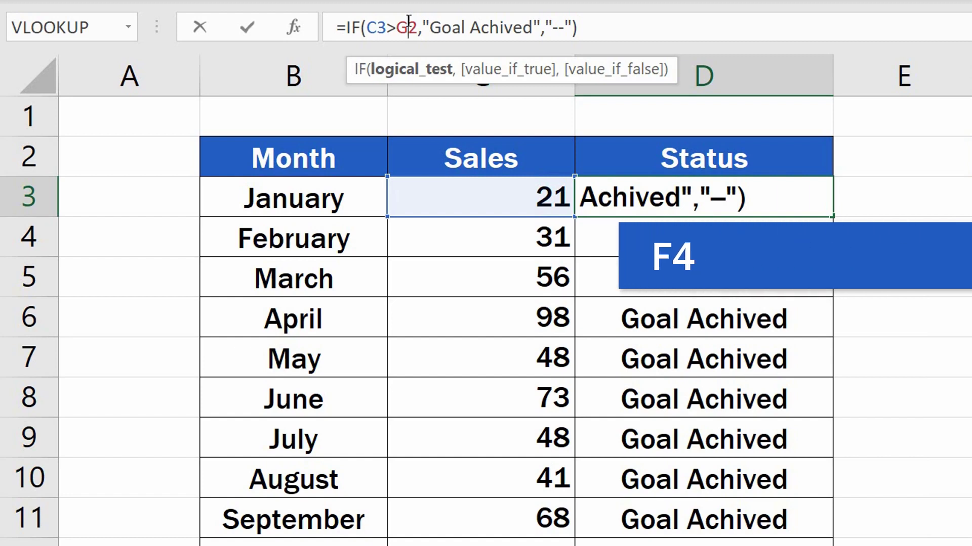
{"action": "key", "text": "F4"}
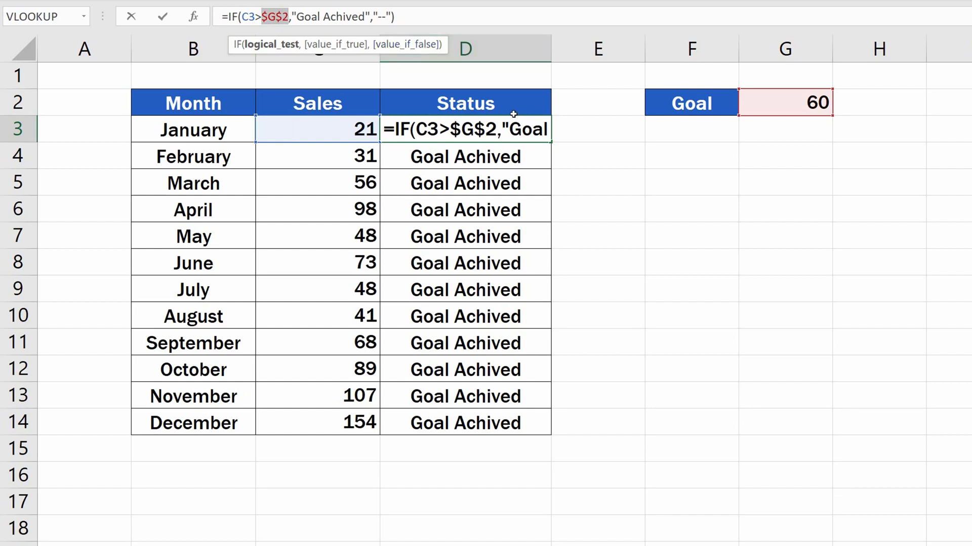
{"action": "key", "text": "Return"}
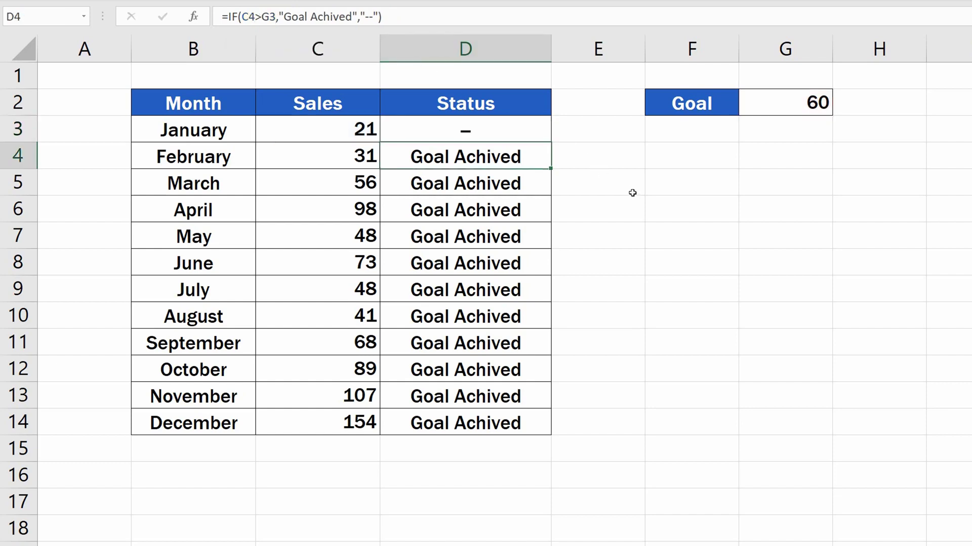
Step: Fill the corrected D3 formula down the Status column through December in D14
{"action": "left_click", "coordinate": [529, 126]}
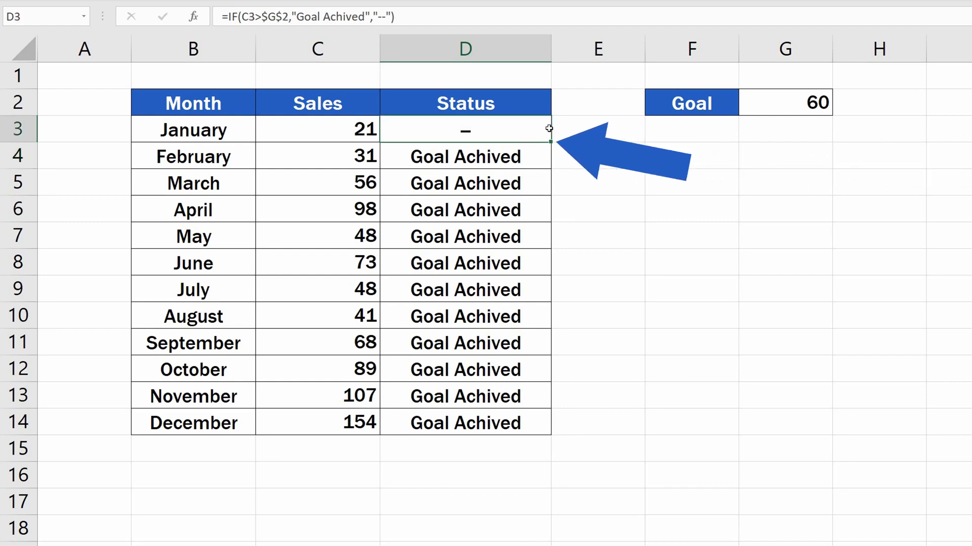
{"action": "left_click_drag", "start_coordinate": [551, 143], "coordinate": [553, 430]}
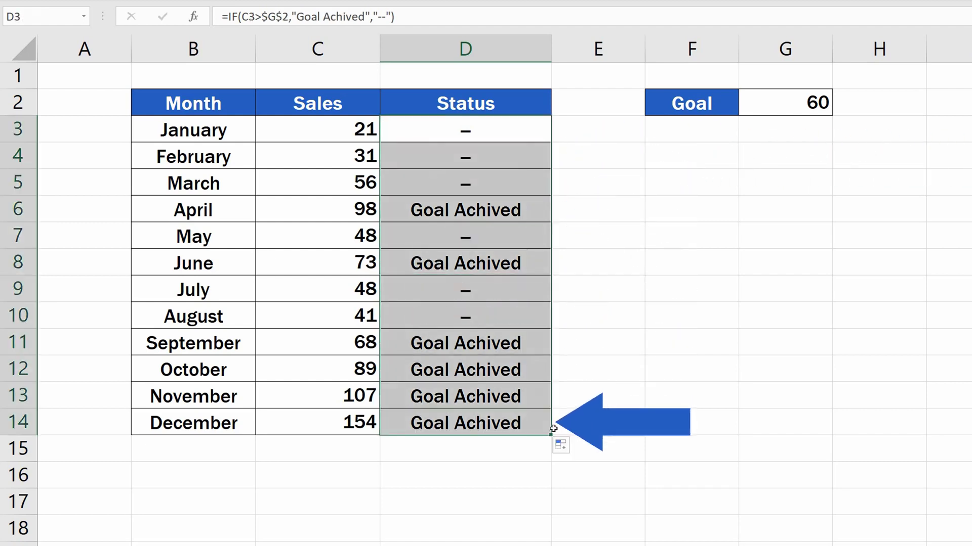
{"action": "left_click", "coordinate": [638, 371]}
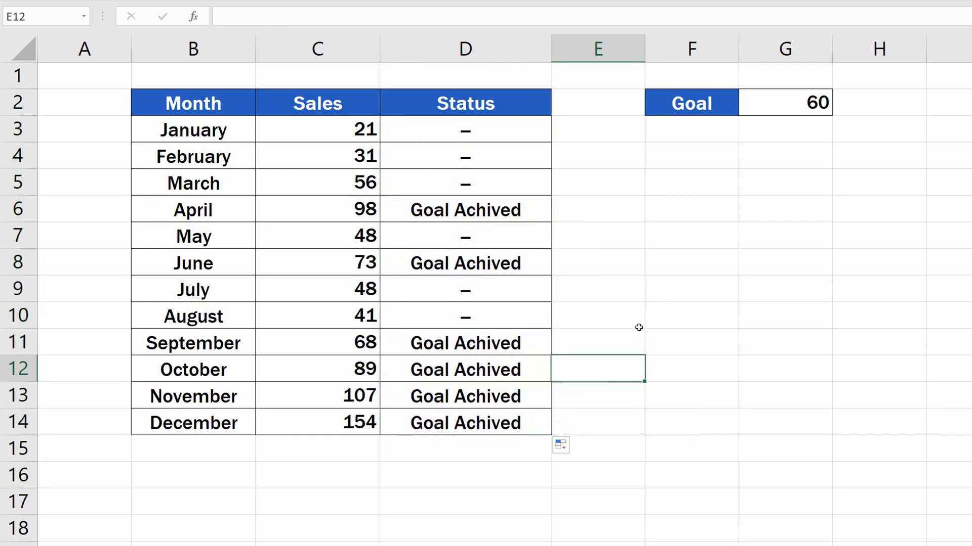
Step: Check the goal reference in the copied status formulas for May, August and October
{"action": "left_click", "coordinate": [530, 244]}
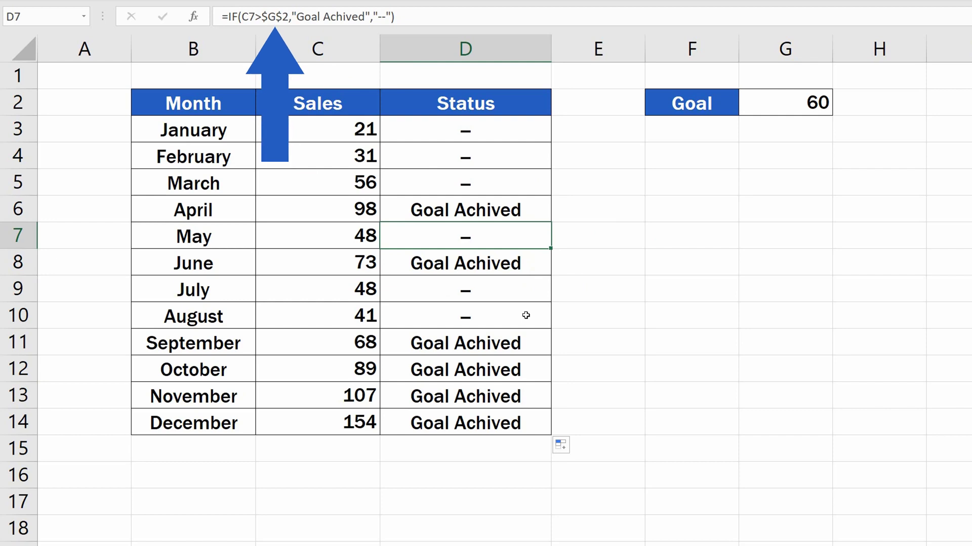
{"action": "left_click", "coordinate": [526, 315]}
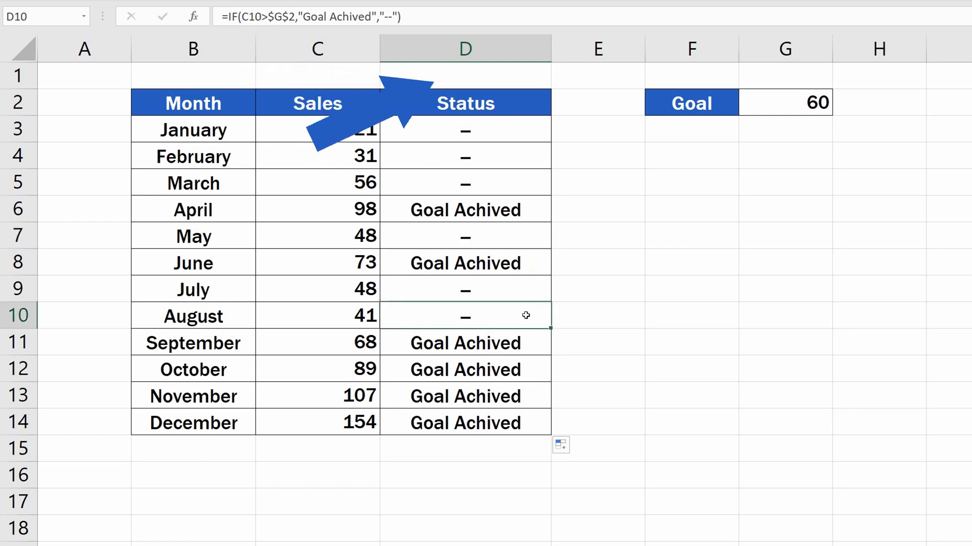
{"action": "left_click", "coordinate": [520, 367]}
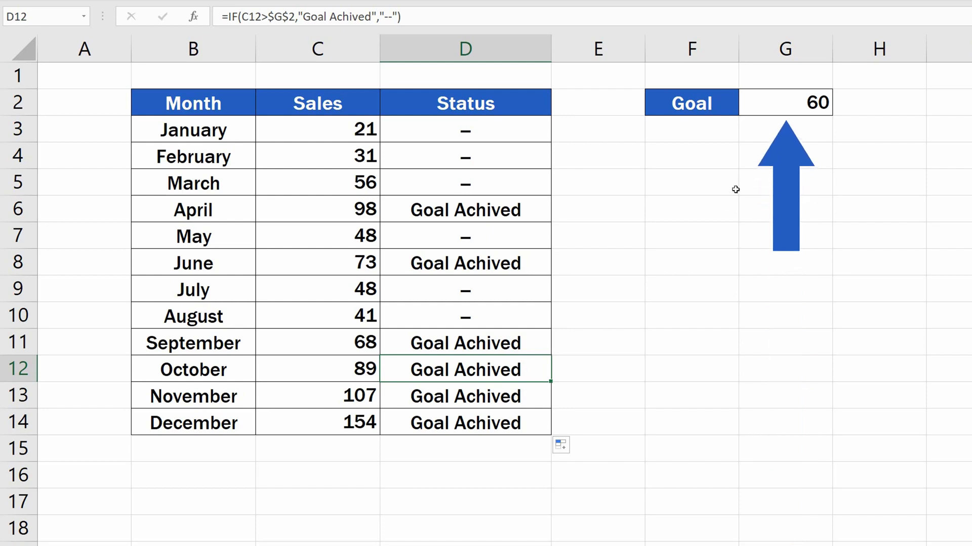
Step: Test the status formulas by setting the goal in G2 to 35 and then to 28
{"action": "left_click", "coordinate": [785, 104]}
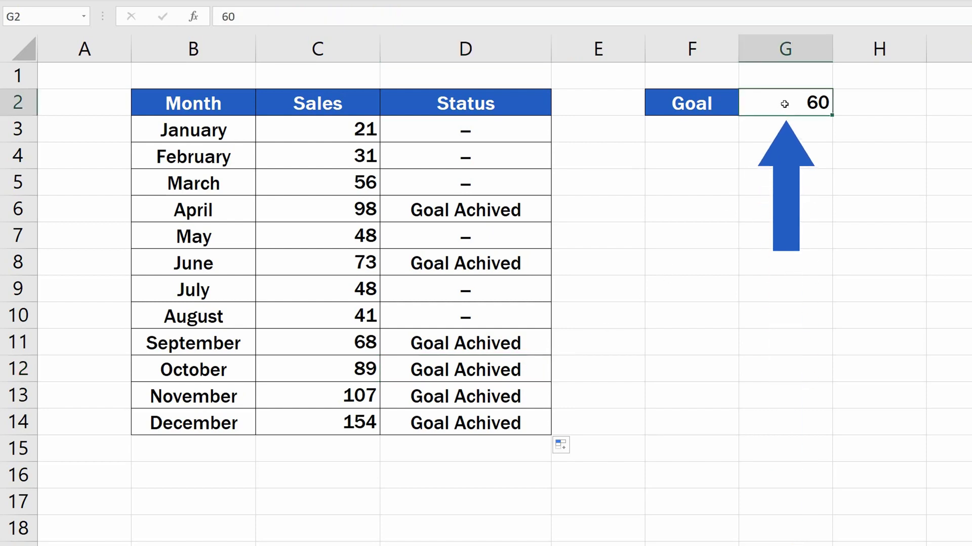
{"action": "type", "text": "35"}
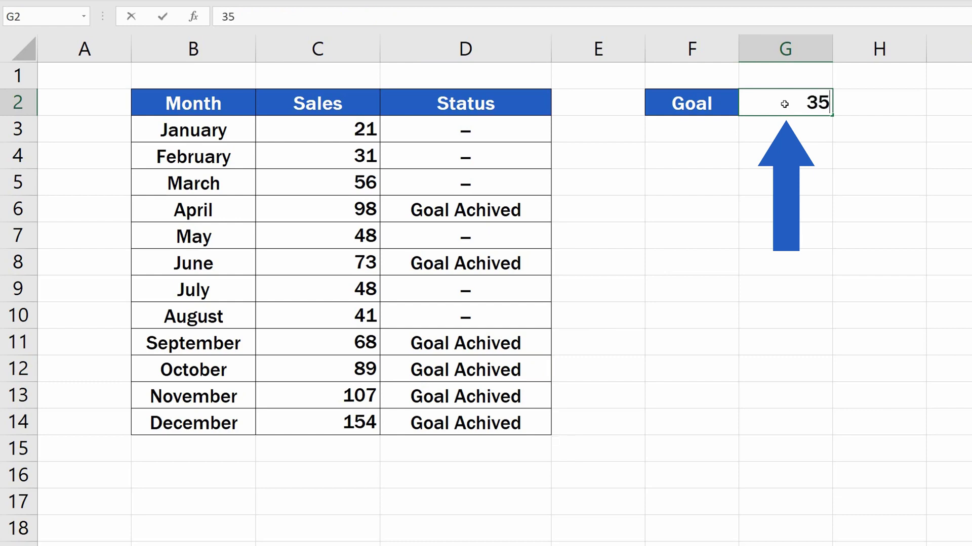
{"action": "key", "text": "Return"}
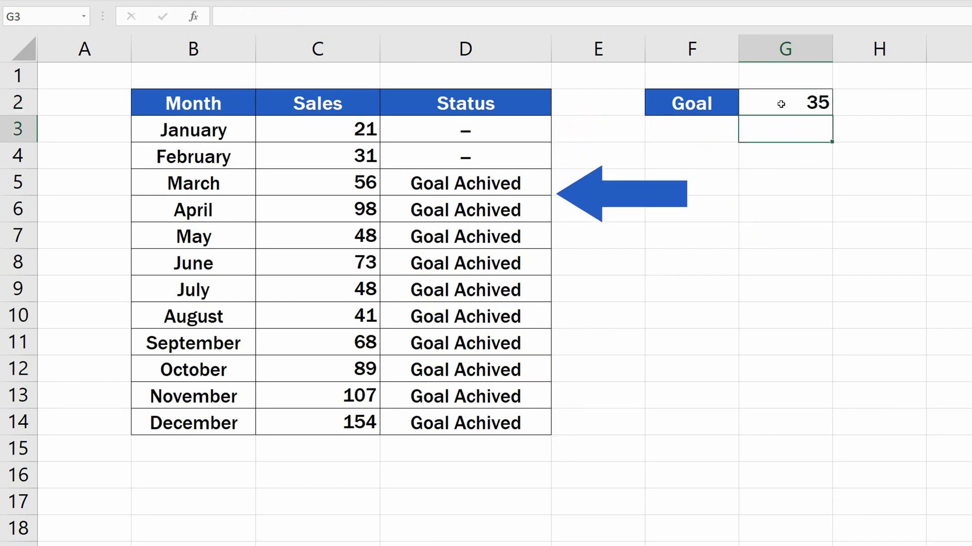
{"action": "left_click", "coordinate": [781, 104]}
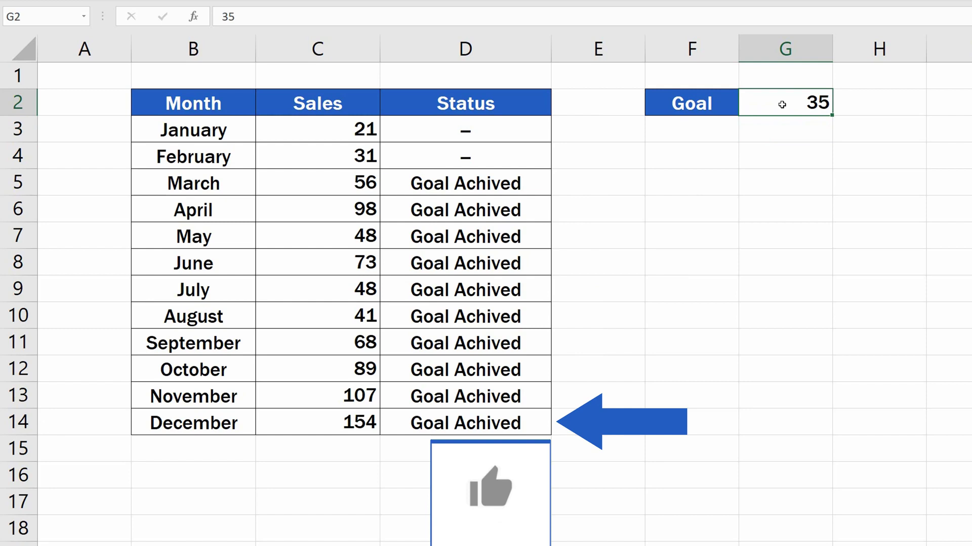
{"action": "type", "text": "28"}
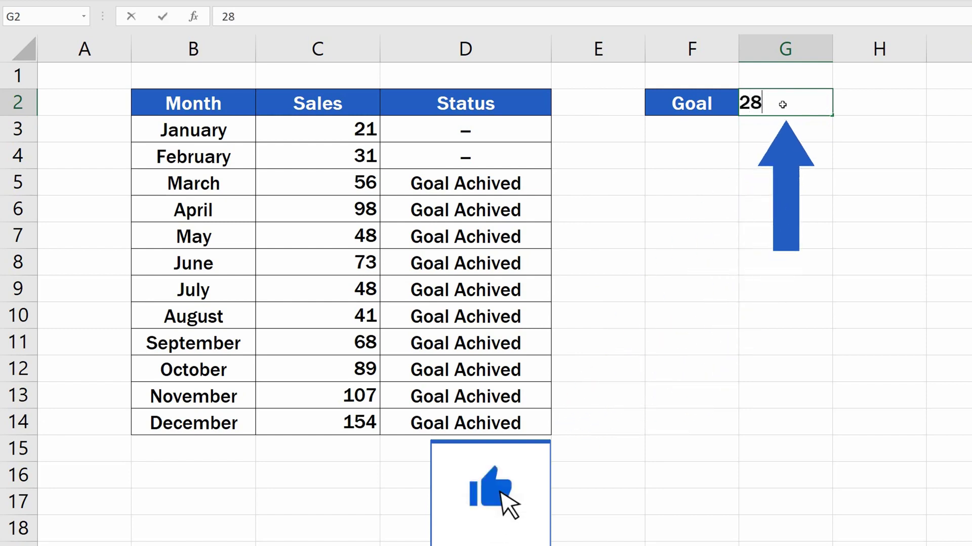
{"action": "key", "text": "Return"}
Step: Set the goal value in G2 to 75
{"action": "left_click", "coordinate": [782, 104]}
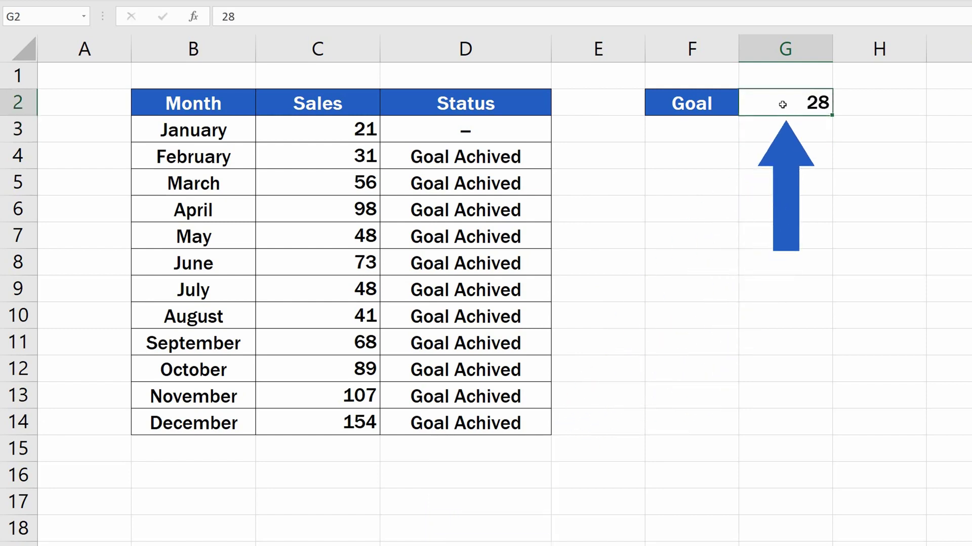
{"action": "type", "text": "75"}
{"action": "key", "text": "Return"}
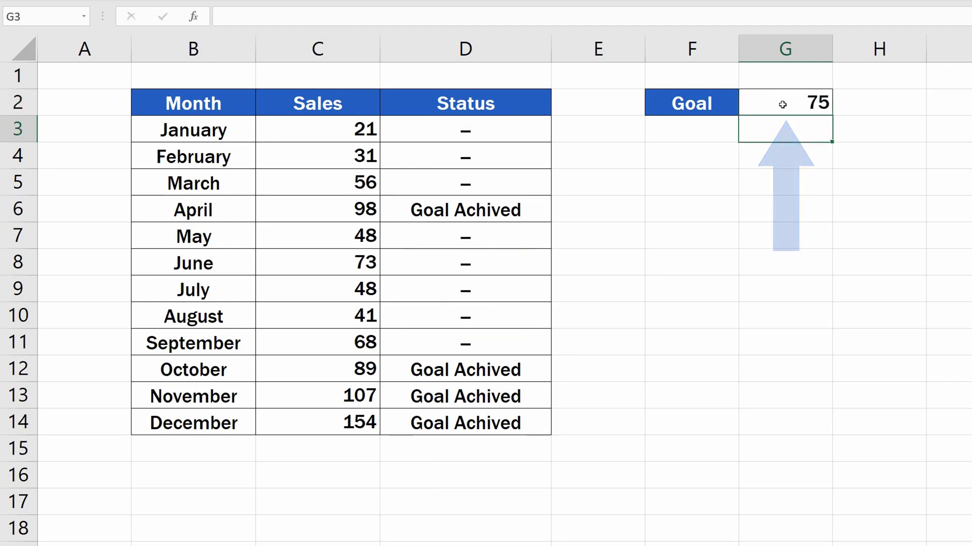